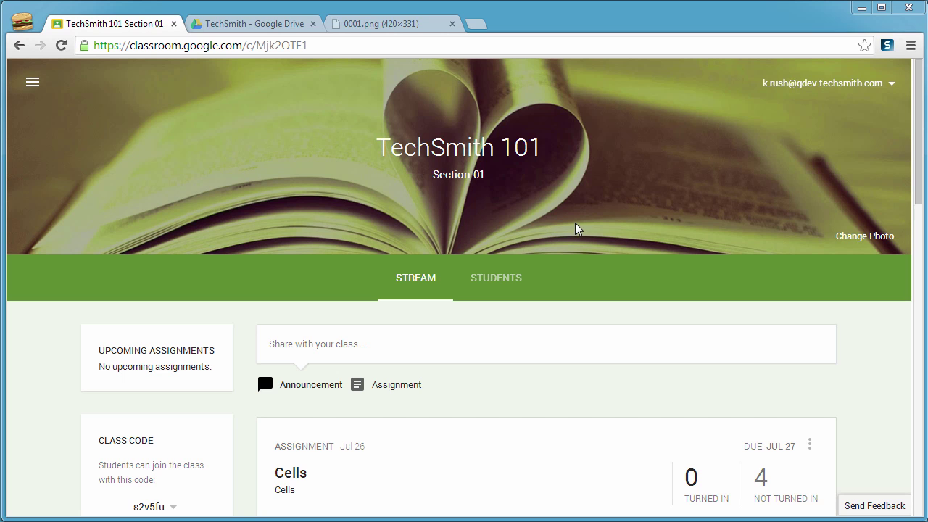
Step: Scroll the TechSmith 101 class stream to review the existing Cells assignment
scroll(853, 335, "down", 4)
scroll(846, 338, "up", 4)
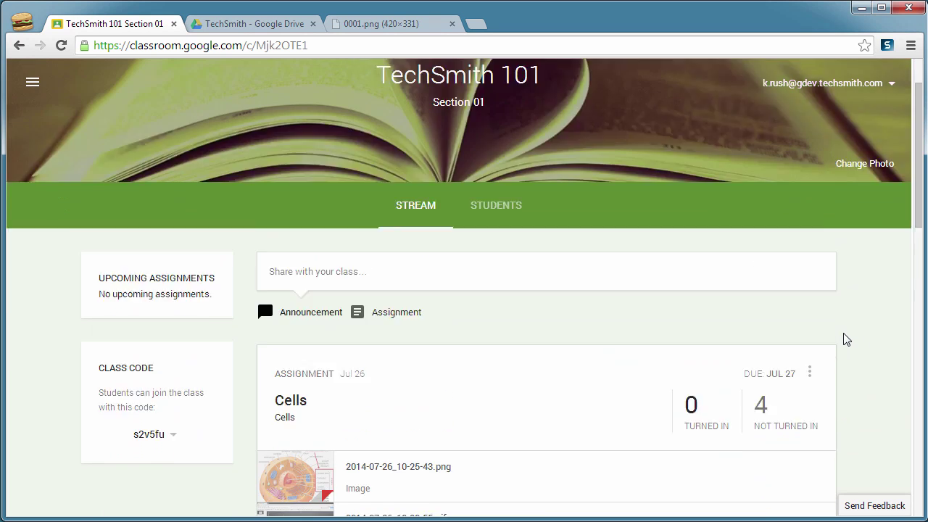
scroll(839, 342, "down", 3)
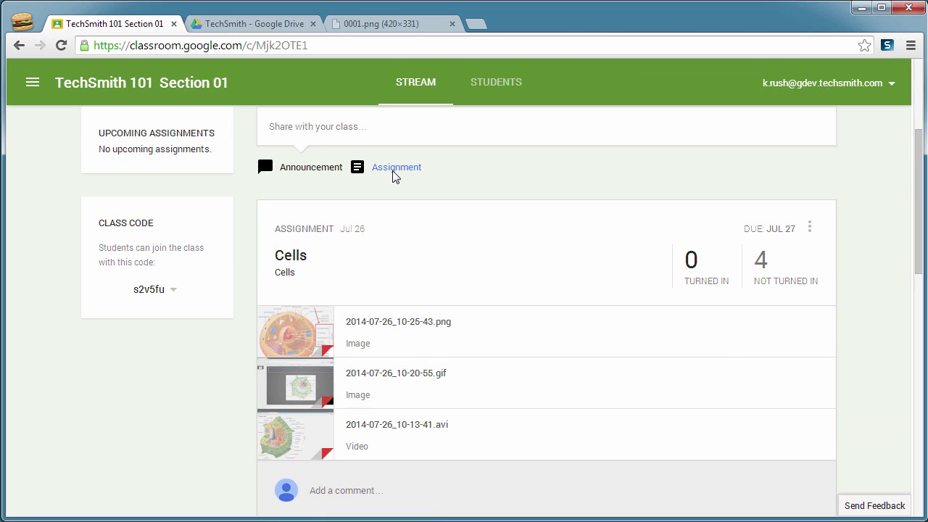
scroll(391, 187, "up", 3)
Step: Start a new assignment, then switch to the 0001.png plant-cell diagram tab
left_click(401, 319)
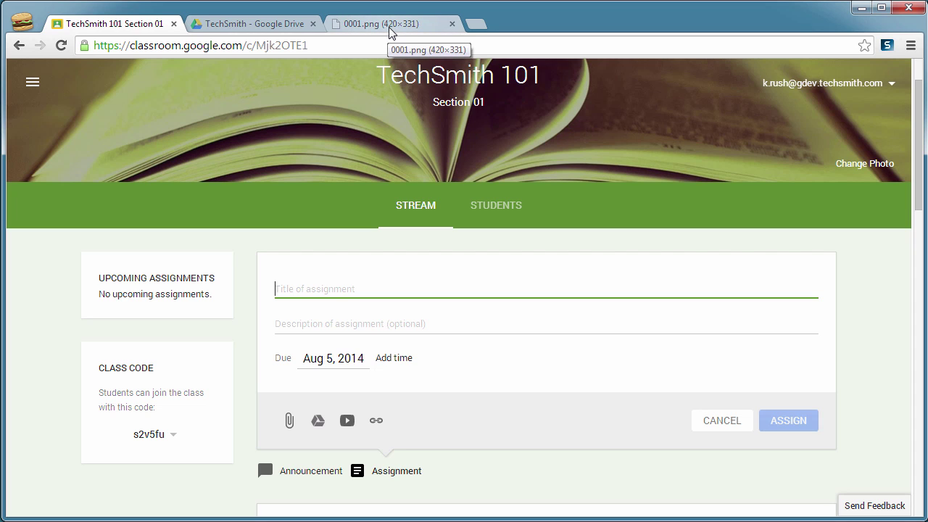
left_click(388, 31)
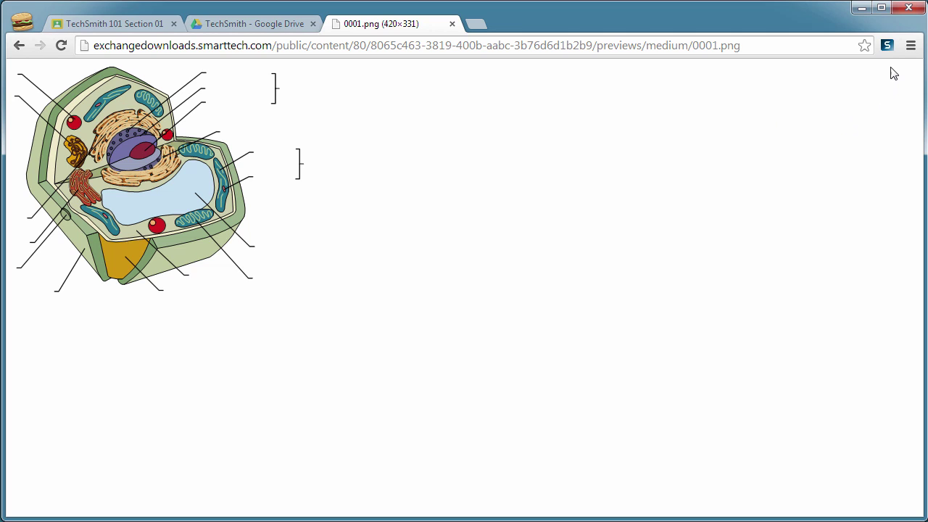
Step: Capture a 423 x 335 Snagit region enclosing the whole plant-cell diagram
left_click(888, 47)
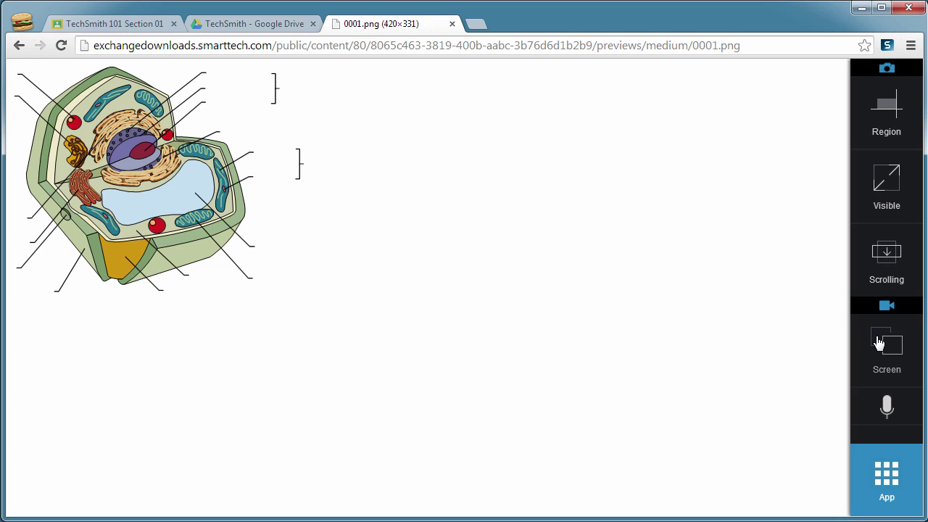
left_click(894, 129)
left_click_drag(323, 298, 8, 60)
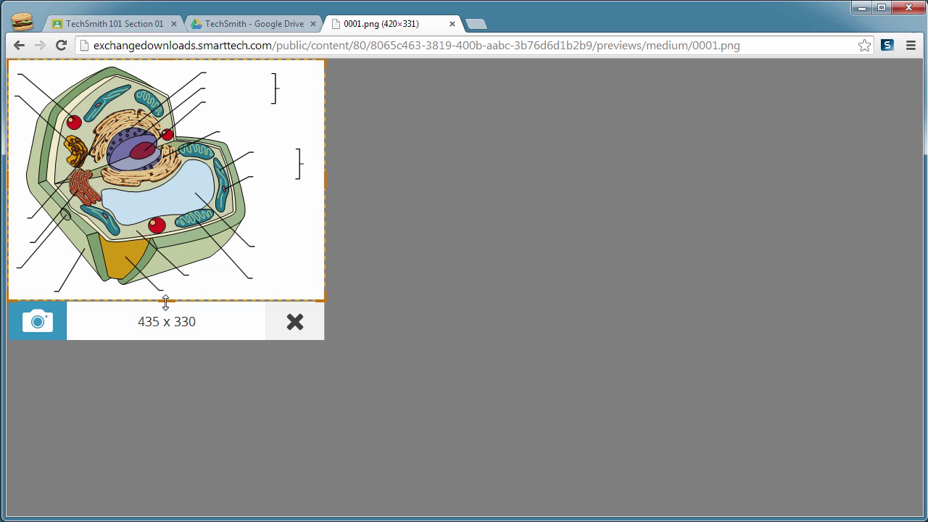
mouse_move(166, 301)
left_mouse_down()
mouse_move(168, 321)
mouse_move(169, 303)
left_mouse_up()
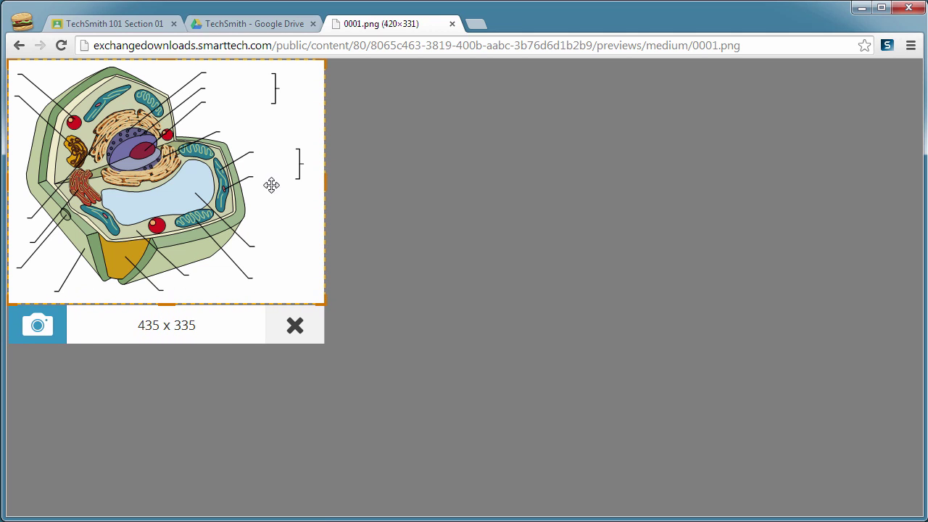
mouse_move(324, 179)
left_mouse_down()
mouse_move(345, 179)
mouse_move(315, 182)
left_mouse_up()
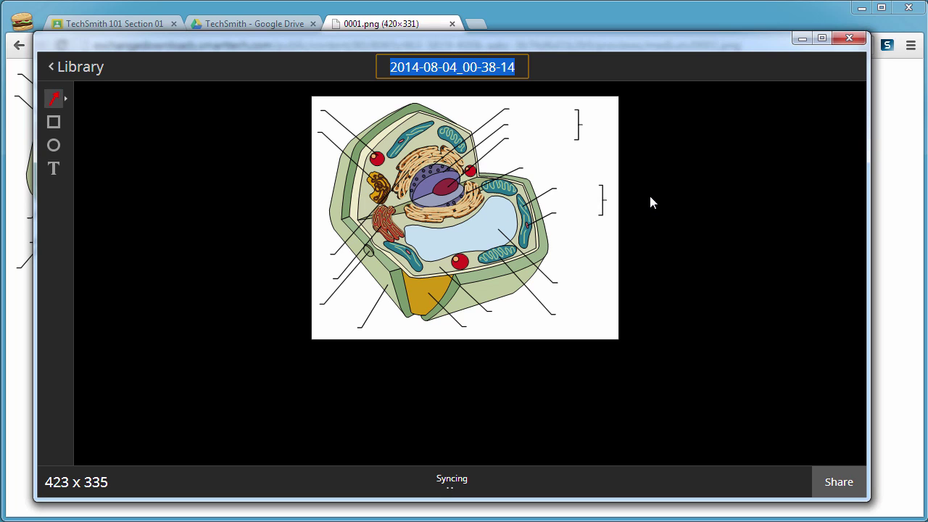
Step: Name the capture 'cell diagram' and add a 'label here' text note beside the top-right bracket
type("c")
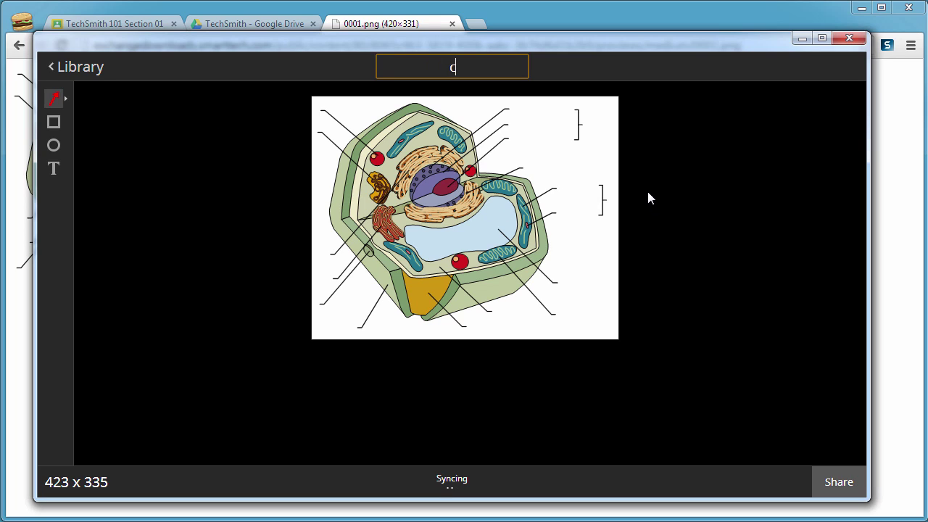
type("ell ")
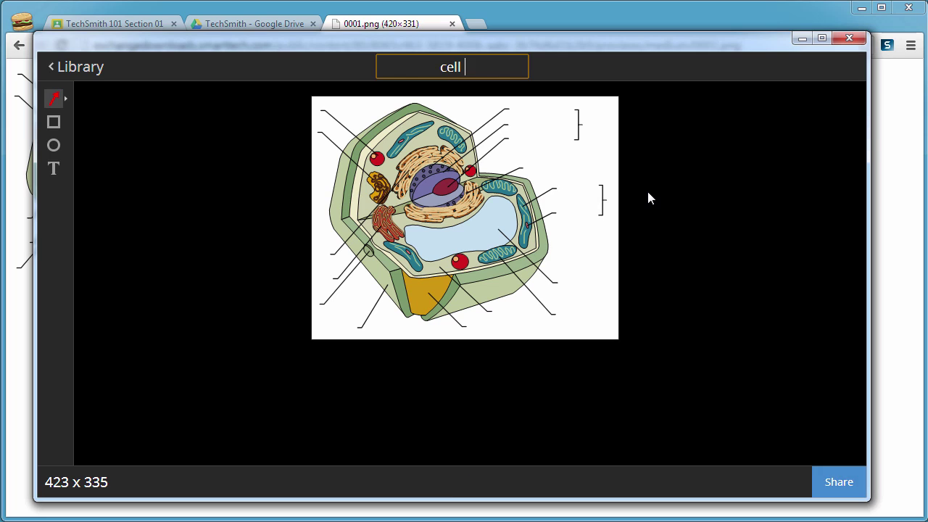
type("diagram")
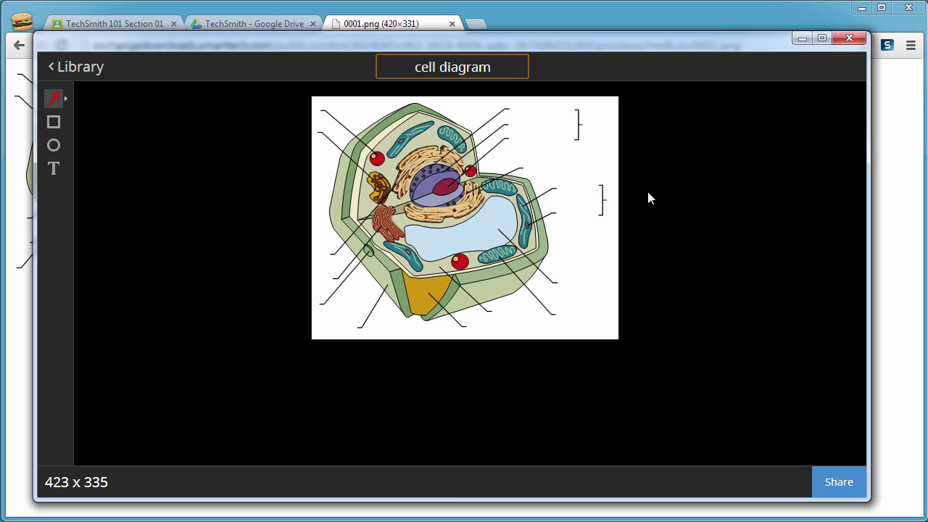
key("Return")
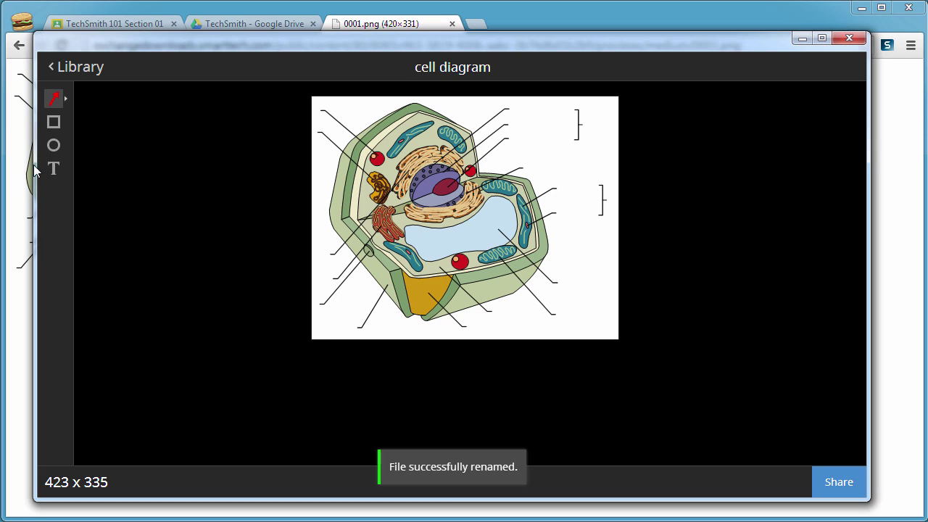
left_click(54, 169)
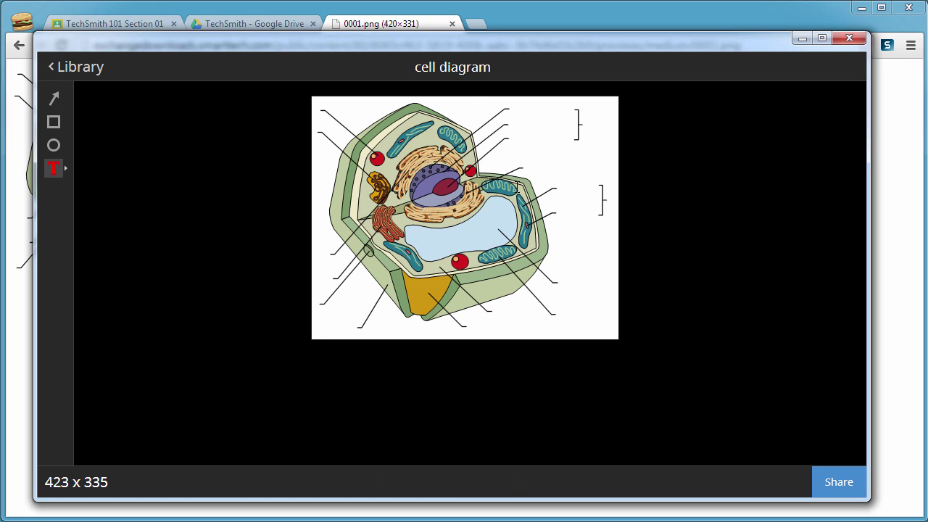
left_click(530, 115)
type("label here")
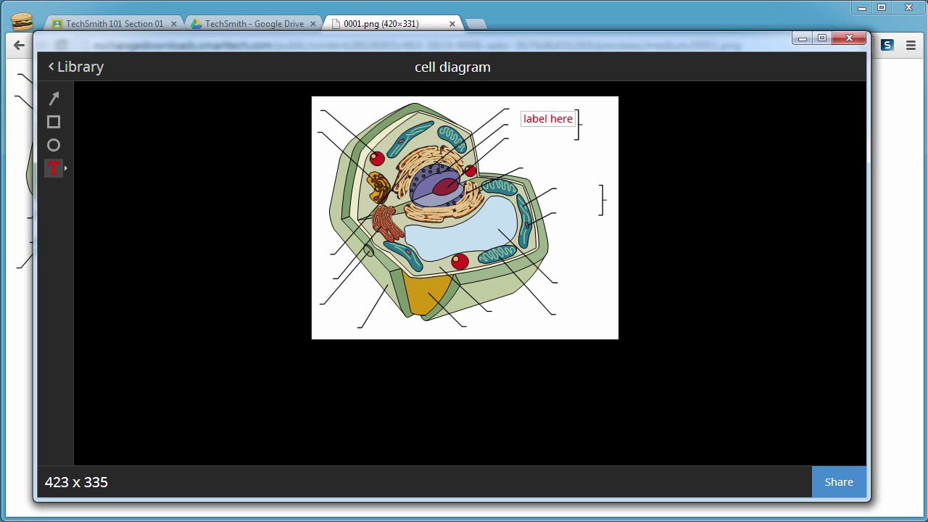
left_click(603, 253)
Step: Close the Snagit editor and fill the assignment with title 'Cell Diagram' and description 'Label this diagram'
left_click(720, 15)
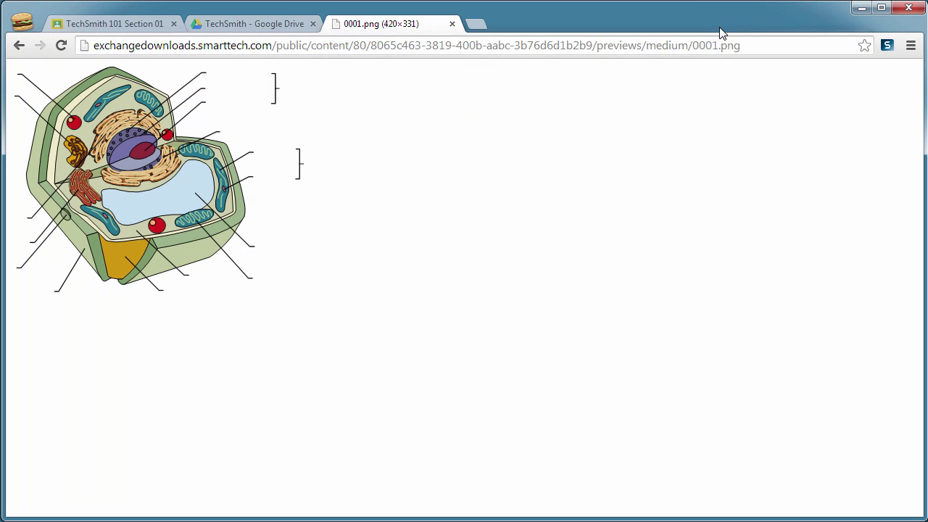
left_click(129, 26)
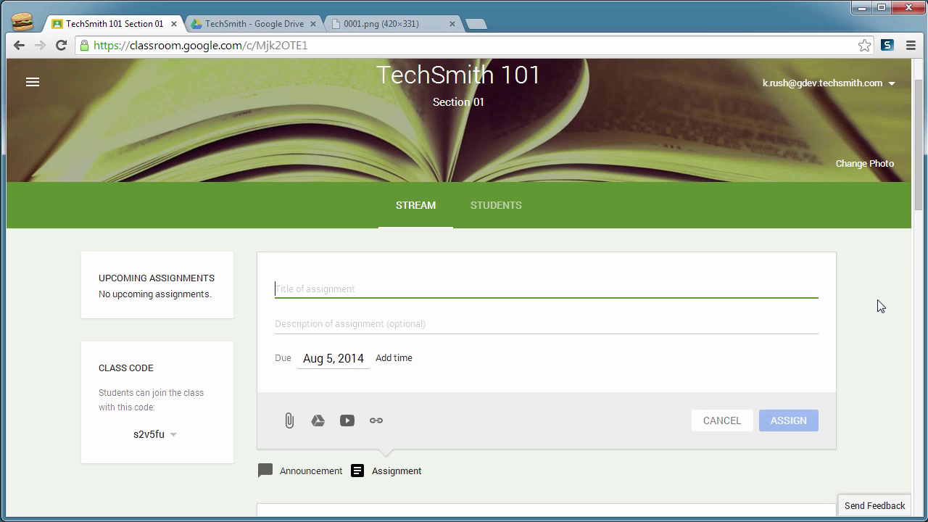
type("Cell")
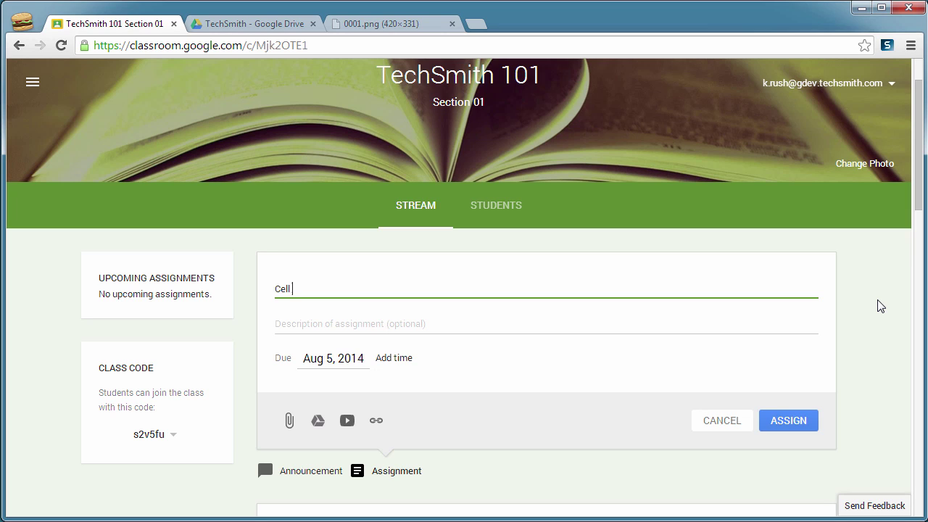
type(" Diagram")
left_click(339, 324)
type("L")
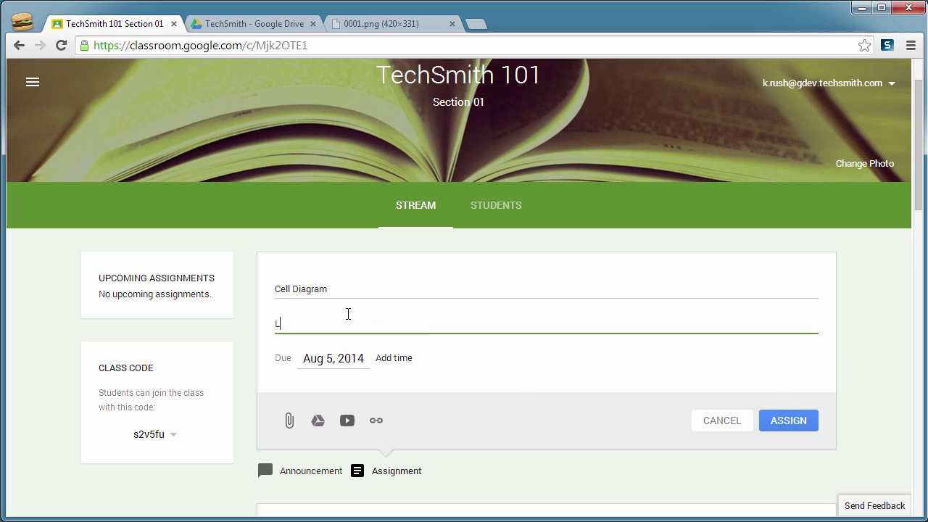
type("abel this dia")
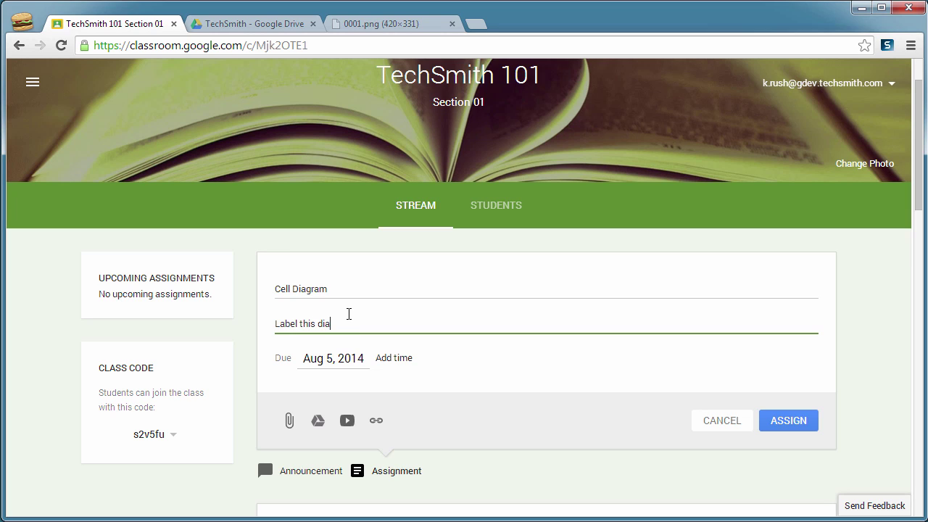
type("gram")
scroll(340, 384, "down", 1)
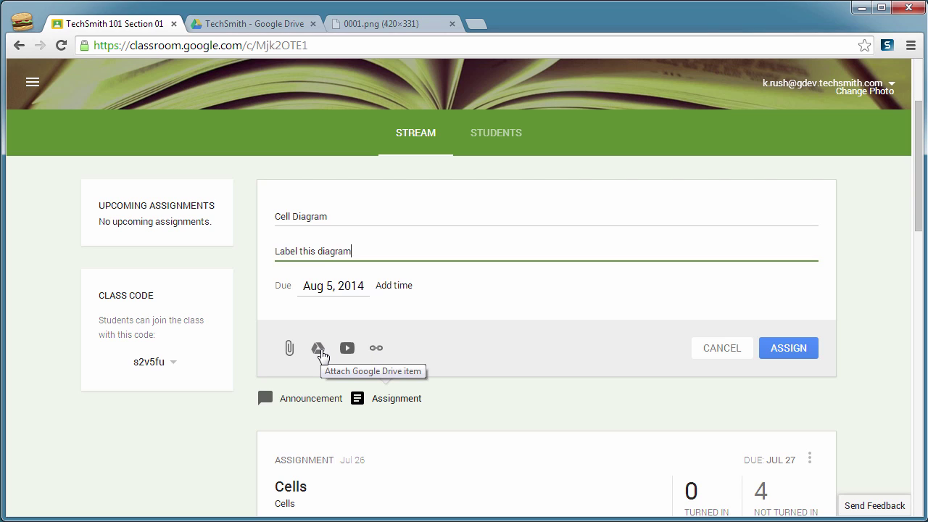
Step: From Google Drive's TechSmith folder, add cell diagram.png as the assignment attachment
left_click(319, 348)
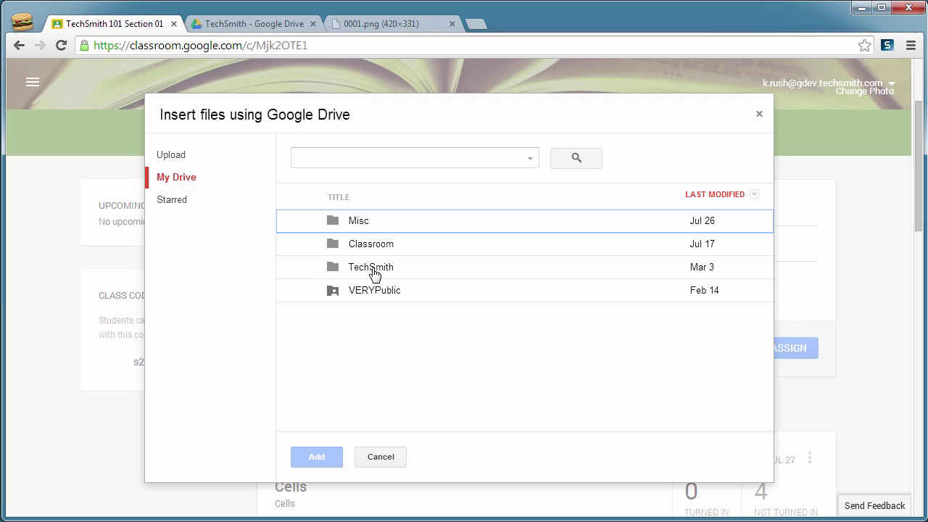
double_click(371, 268)
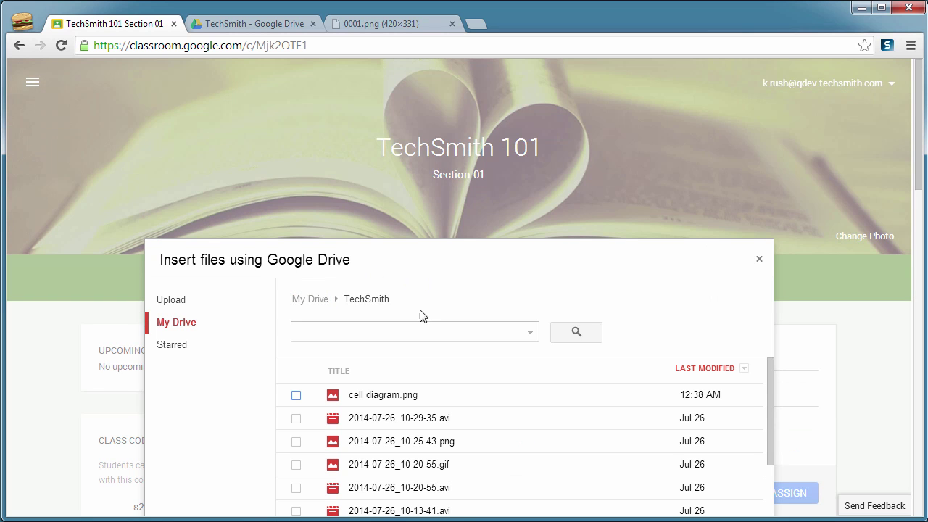
scroll(439, 390, "down", 3)
scroll(435, 395, "up", 3)
scroll(653, 408, "down", 5)
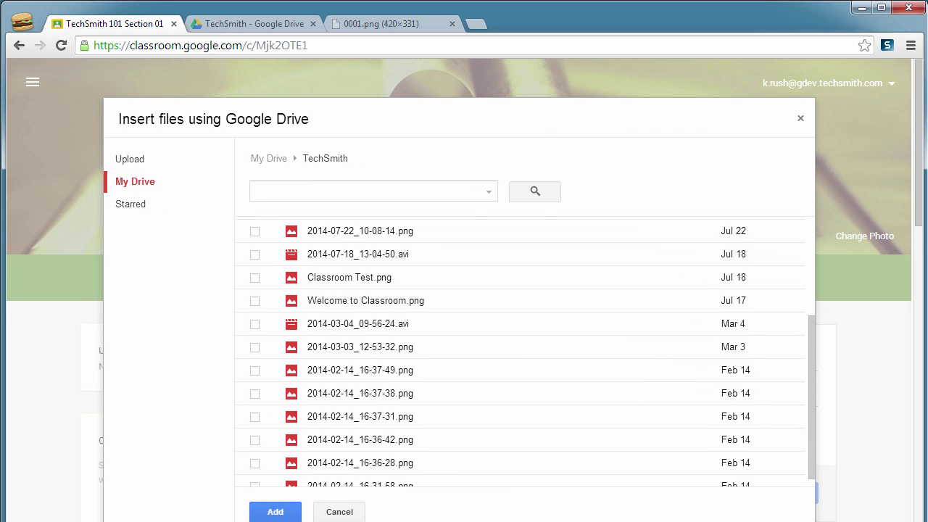
scroll(485, 394, "up", 3)
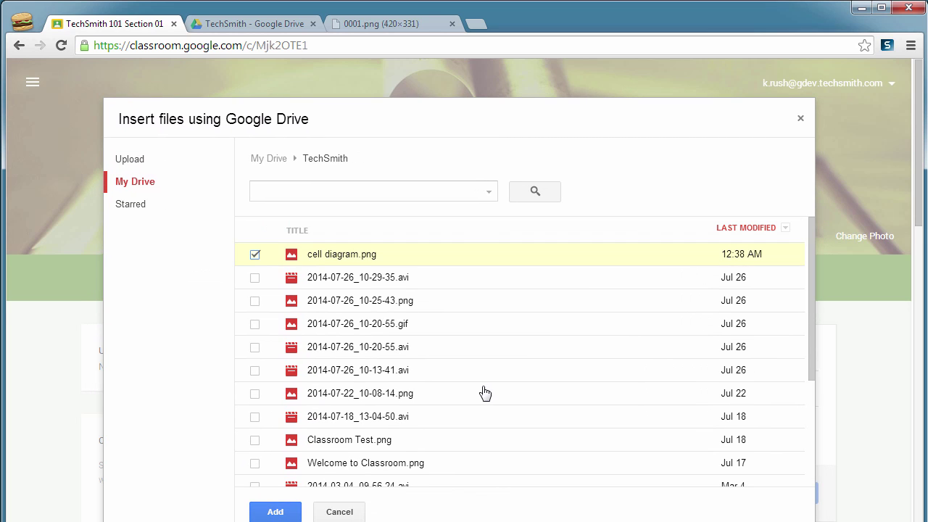
left_click(274, 512)
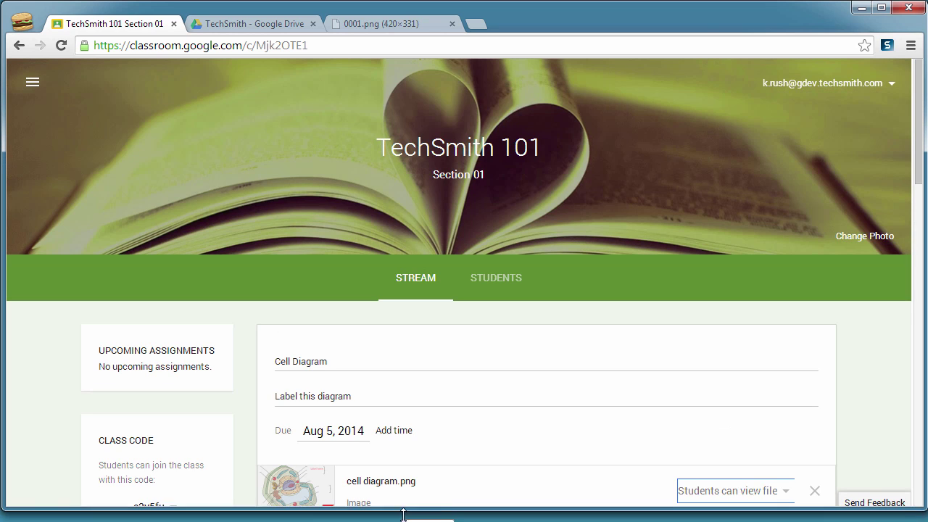
Step: Post the Cell Diagram assignment, due Aug 5, to the class with ASSIGN
scroll(658, 380, "down", 2)
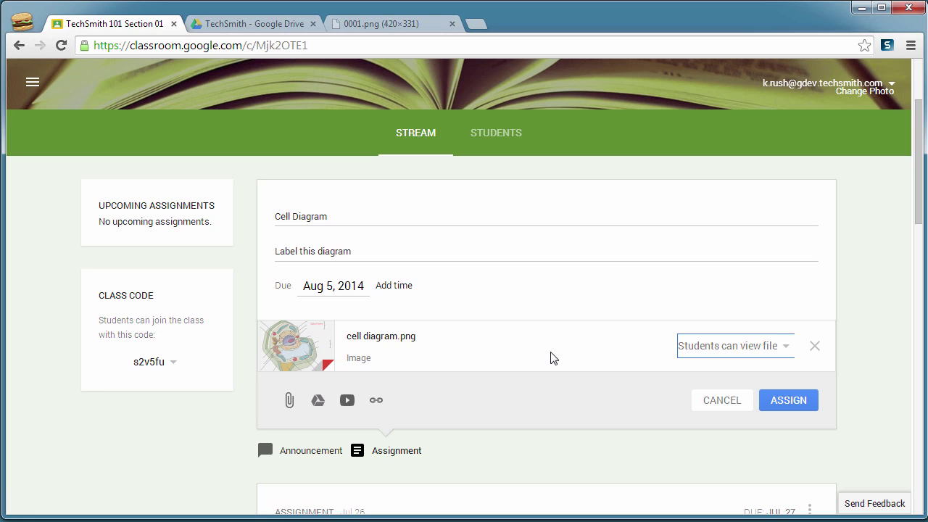
left_click(791, 404)
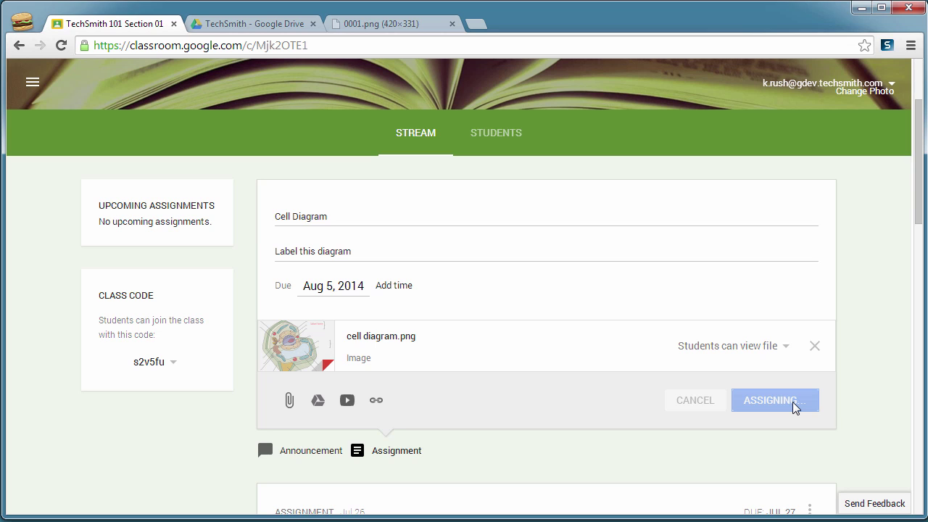
scroll(790, 403, "down", 1)
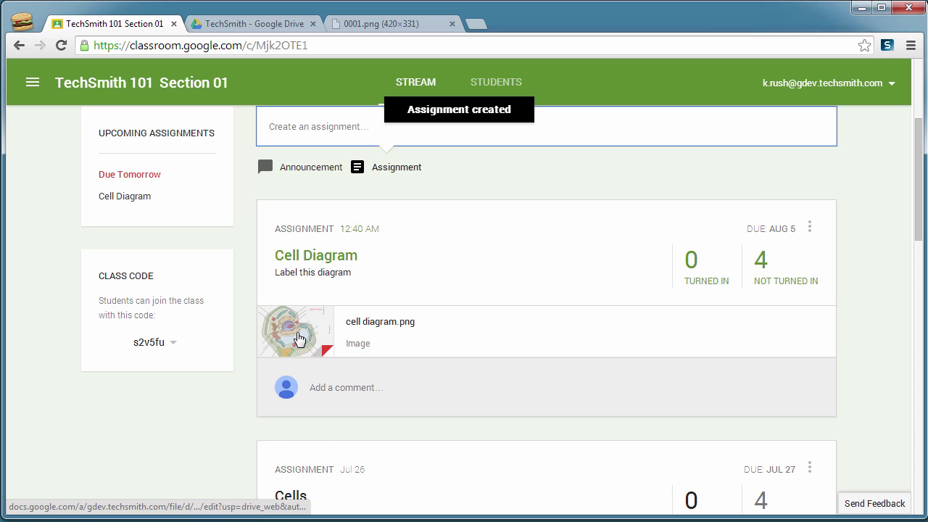
Step: Open the attached cell diagram.png in Drive to check its label, then return to Classroom
left_click(299, 339)
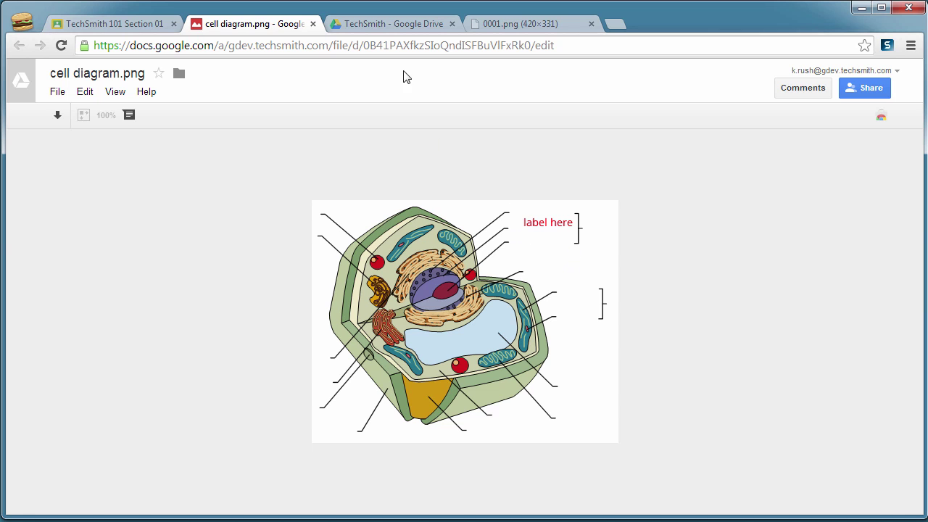
left_click(388, 23)
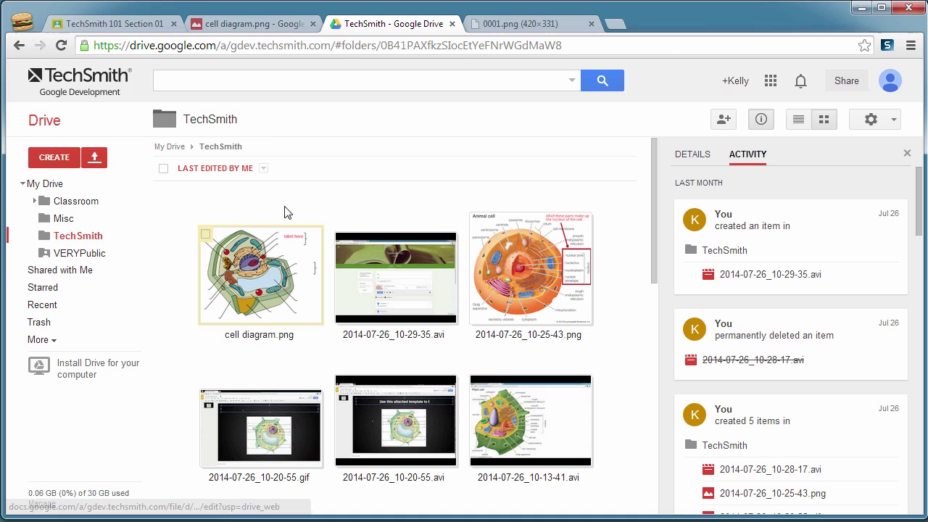
left_click(114, 27)
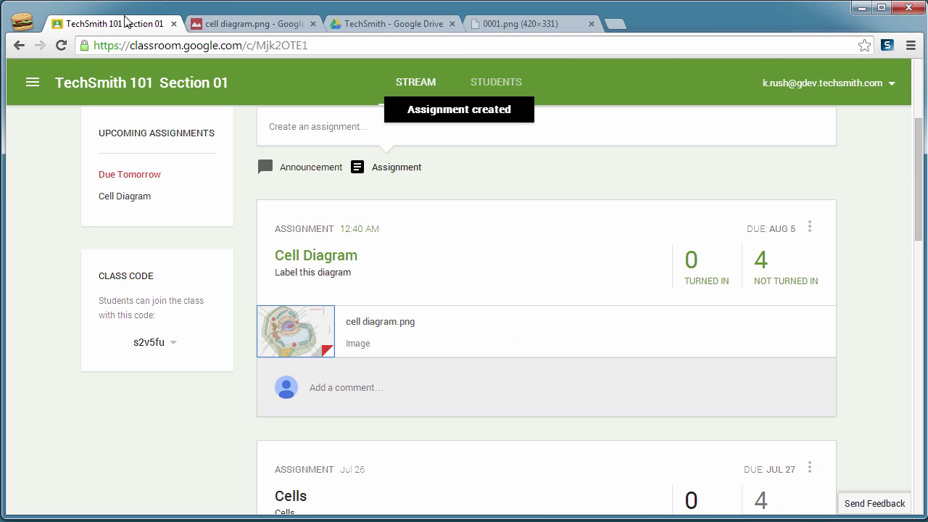